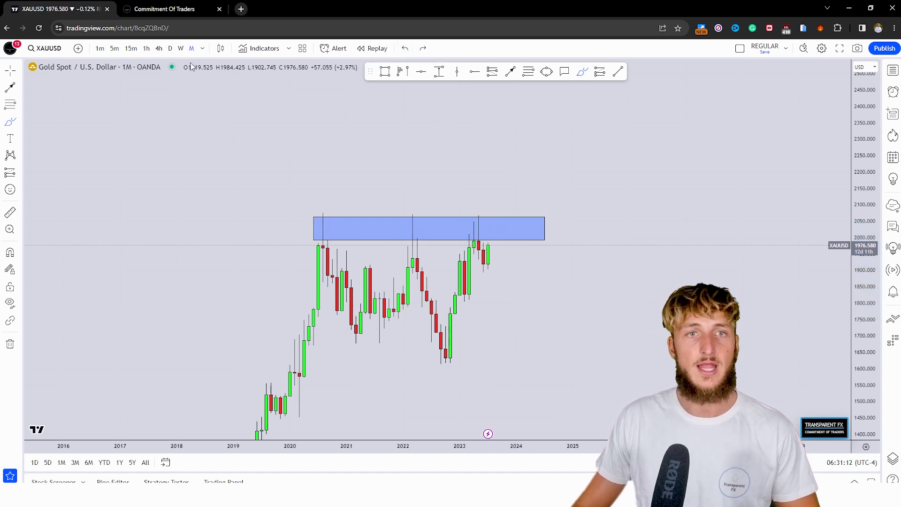
# Switch the gold chart to the weekly timeframe and delete the blue resistance rectangle.
pyautogui.click(181, 49)
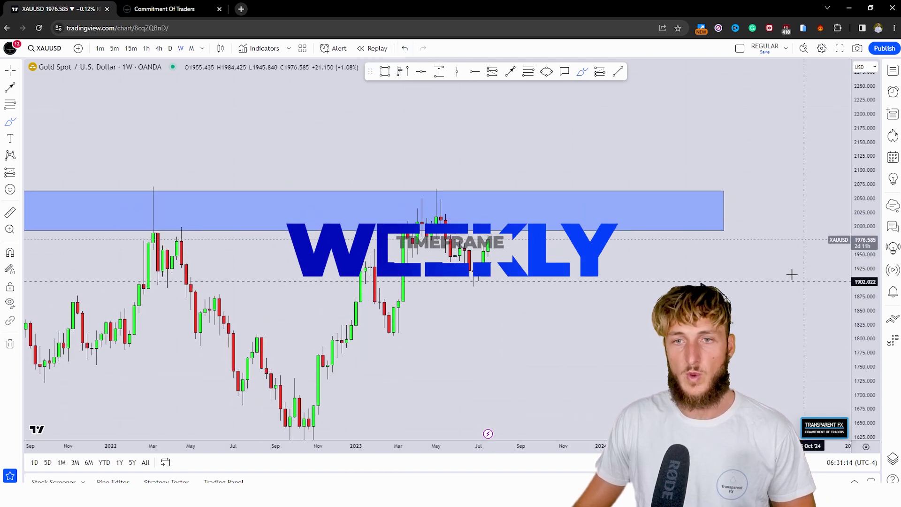
pyautogui.click(544, 207)
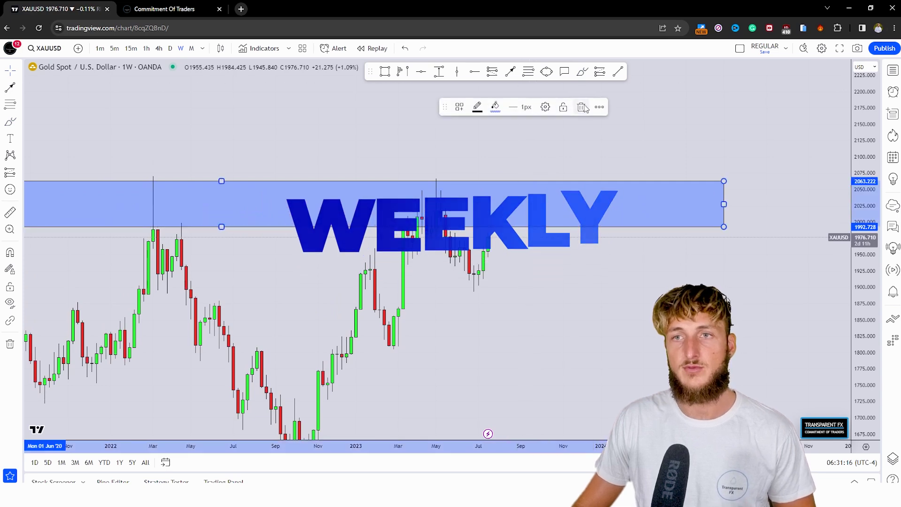
pyautogui.press('Delete')
# Brush a W over the May–July 2023 candles and an example W beside it with its neckline retest circled.
pyautogui.click(584, 72)
pyautogui.moveTo(437, 180)
pyautogui.mouseDown()
pyautogui.moveTo(444, 220)
pyautogui.moveTo(479, 281)
pyautogui.moveTo(489, 213)
pyautogui.mouseUp()
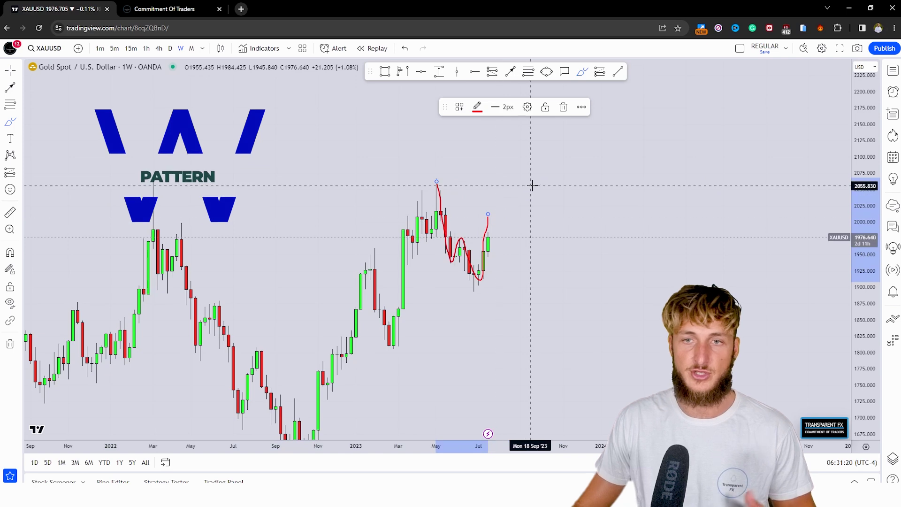
pyautogui.moveTo(532, 187); pyautogui.dragTo(566, 227)
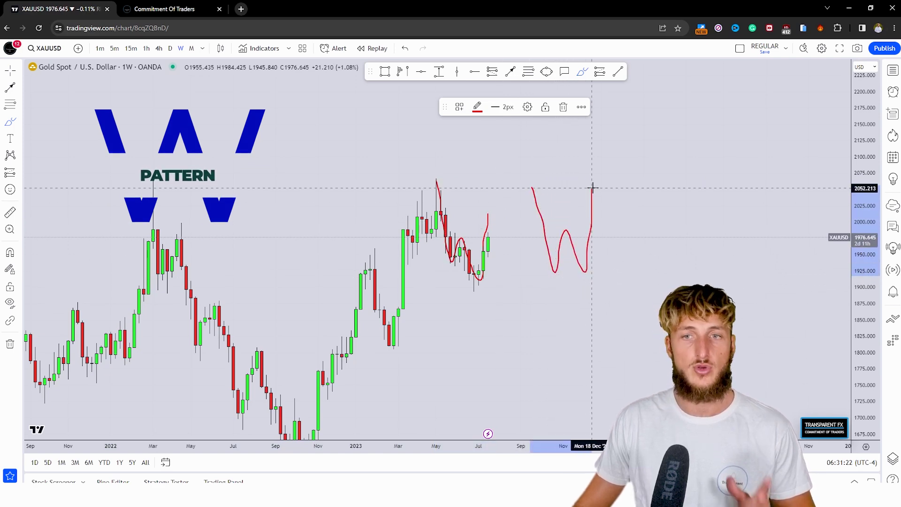
pyautogui.moveTo(592, 188); pyautogui.dragTo(615, 230)
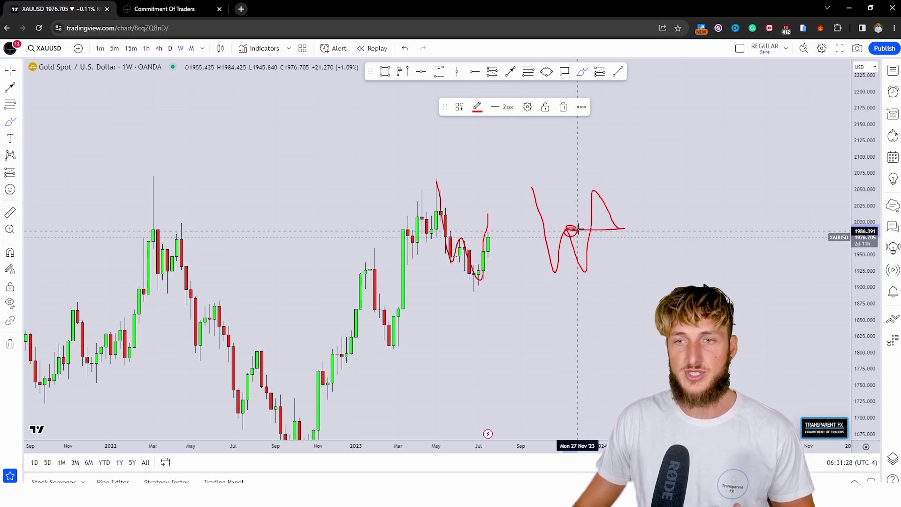
pyautogui.moveTo(618, 228); pyautogui.dragTo(610, 229)
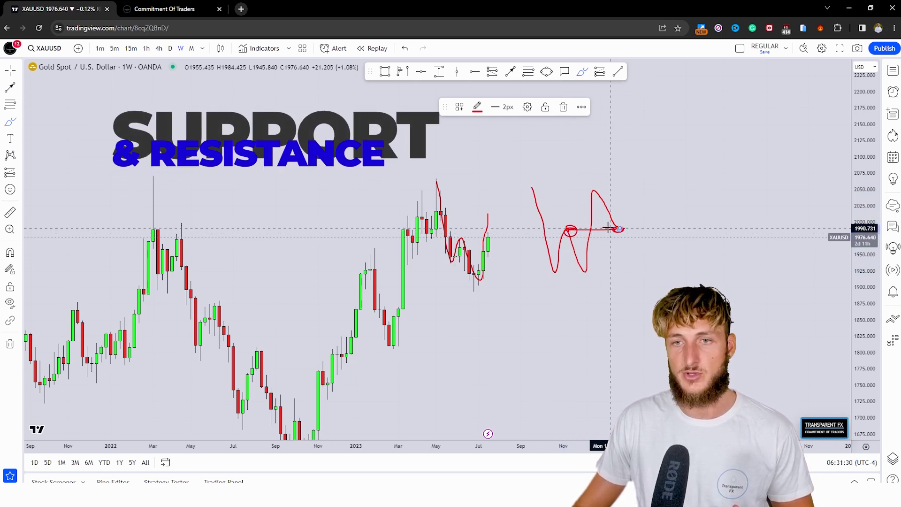
# Undo all the W pattern brush strokes on the weekly chart.
pyautogui.click(405, 48)
pyautogui.click(405, 48)
pyautogui.click(405, 48)
pyautogui.click(405, 48)
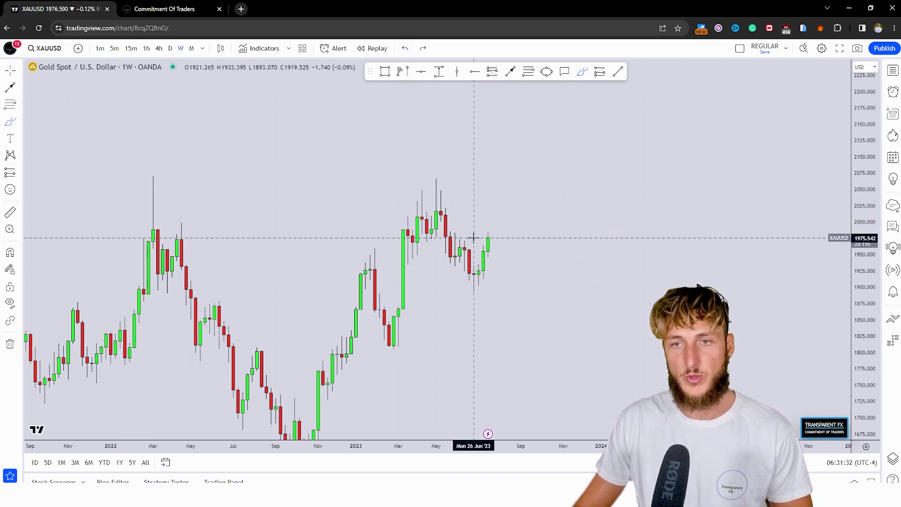
# Brush the W and its continued rise into the resistance near 2050, circle that area and sketch a drop from it.
pyautogui.moveTo(489, 239); pyautogui.dragTo(498, 207)
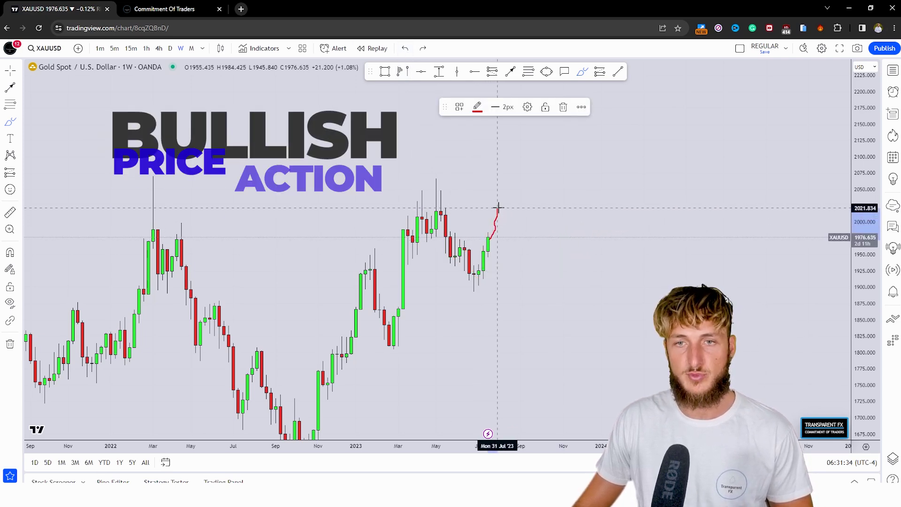
pyautogui.moveTo(441, 177)
pyautogui.mouseDown()
pyautogui.moveTo(484, 255)
pyautogui.moveTo(498, 203)
pyautogui.mouseUp()
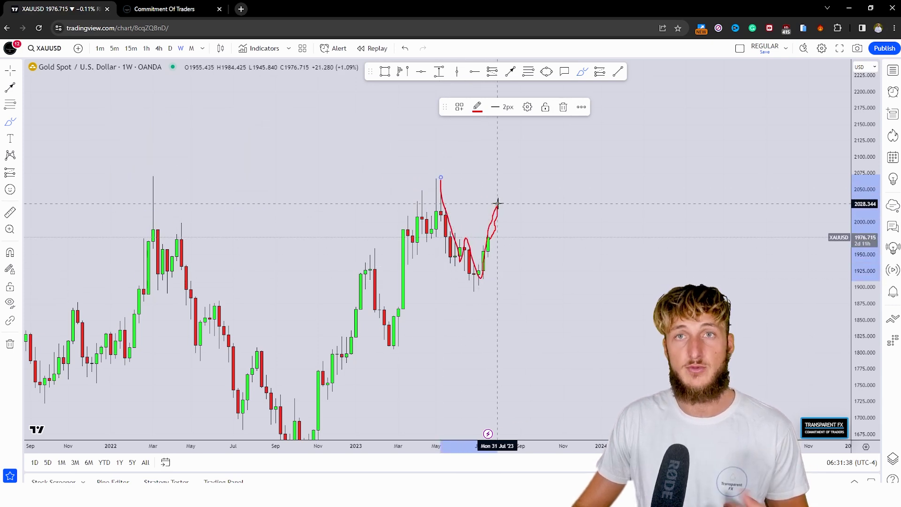
pyautogui.moveTo(499, 203)
pyautogui.mouseDown()
pyautogui.moveTo(501, 194)
pyautogui.moveTo(489, 194)
pyautogui.moveTo(500, 206)
pyautogui.mouseUp()
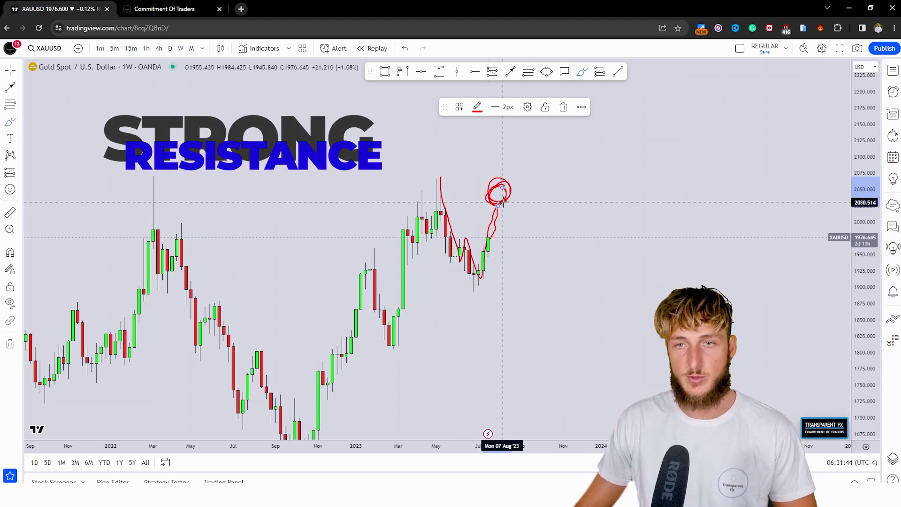
pyautogui.moveTo(502, 181); pyautogui.dragTo(516, 237)
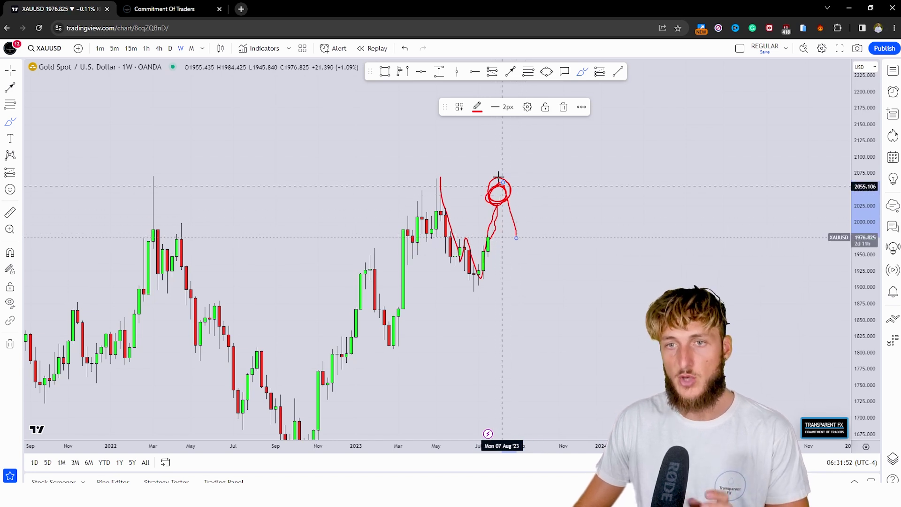
# Clear the brush strokes and switch the chart to the daily timeframe.
pyautogui.click(403, 50)
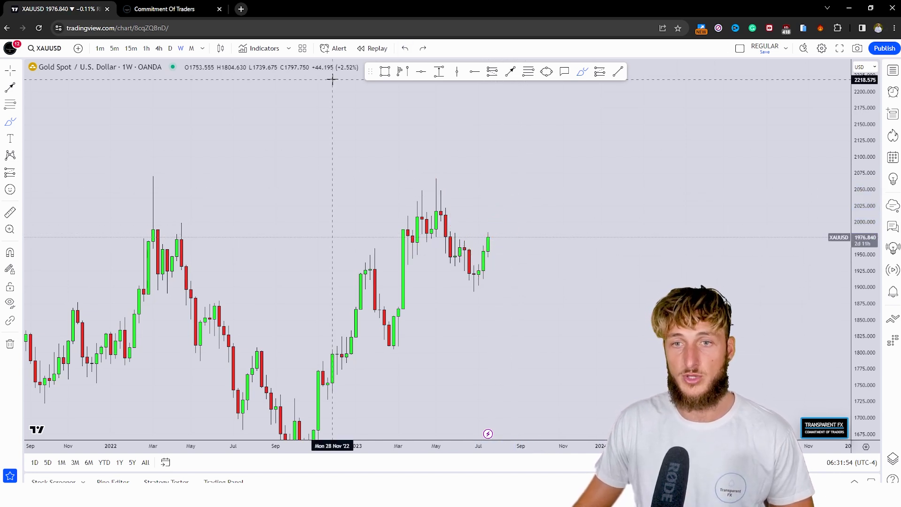
pyautogui.click(170, 48)
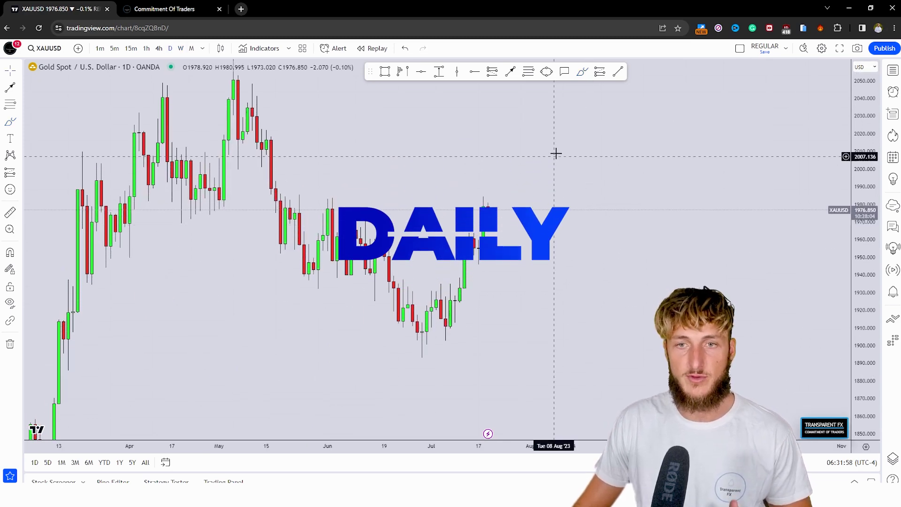
# Brush the June–July W with its neckline and the mid-July pullback and rally, clearing the strokes after each sketch.
pyautogui.moveTo(408, 281)
pyautogui.mouseDown()
pyautogui.moveTo(455, 300)
pyautogui.moveTo(469, 240)
pyautogui.moveTo(488, 286)
pyautogui.moveTo(488, 193)
pyautogui.mouseUp()
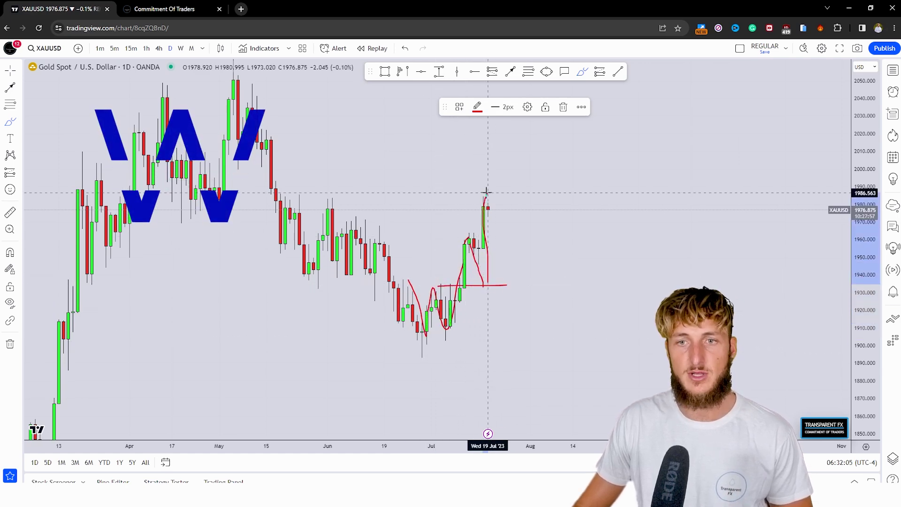
pyautogui.click(405, 48)
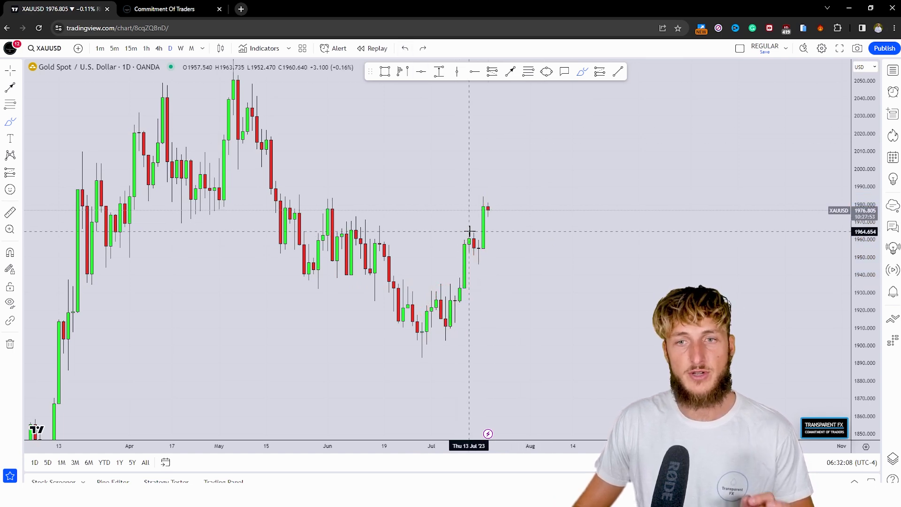
pyautogui.moveTo(470, 234); pyautogui.dragTo(478, 262)
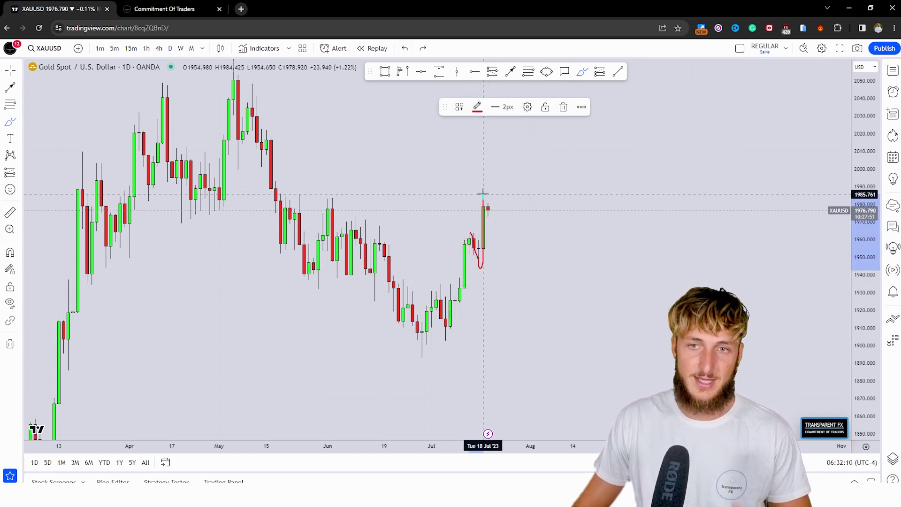
pyautogui.moveTo(484, 193); pyautogui.dragTo(483, 194)
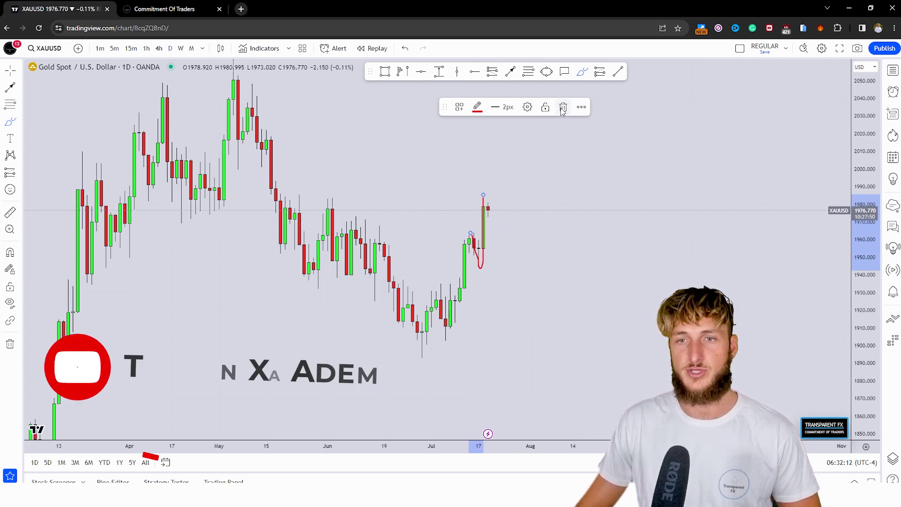
pyautogui.hotkey('ctrl', 'z')
pyautogui.moveTo(476, 263); pyautogui.dragTo(483, 209)
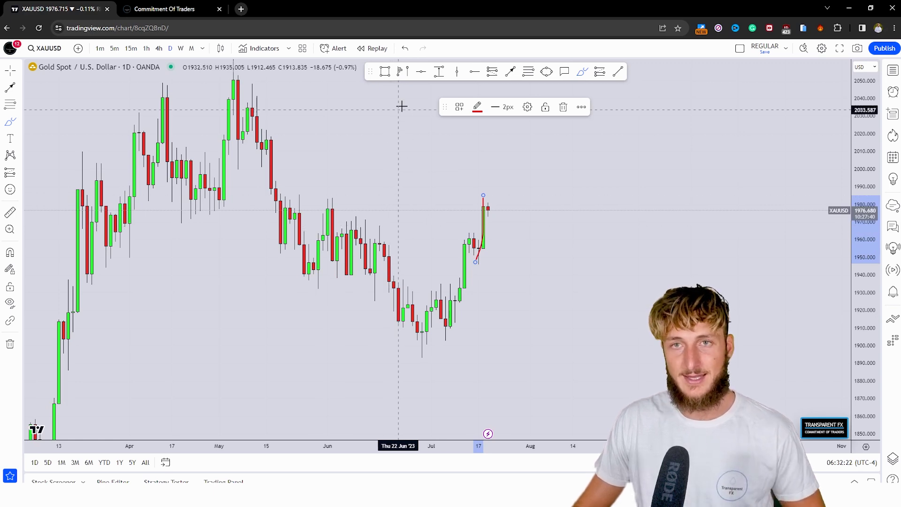
pyautogui.click(405, 49)
# Draw a rectangle over the broken structure level from 12 to 31 July 2023, between about 1961 and 1965.
pyautogui.moveTo(576, 297); pyautogui.dragTo(544, 316)
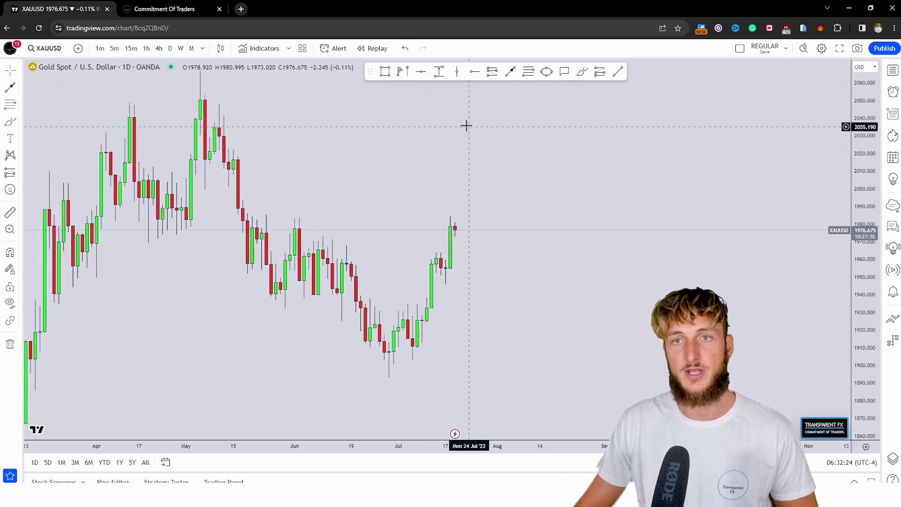
pyautogui.click(385, 72)
pyautogui.click(432, 257)
pyautogui.click(493, 251)
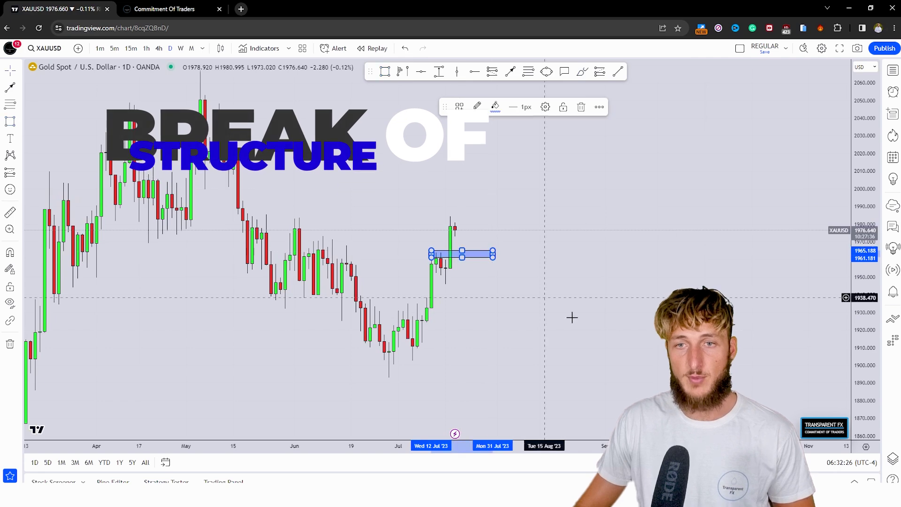
# Brush the retest of the blue zone with a rally from it, and the latest impulse and correction, clearing each sketch.
pyautogui.moveTo(454, 227); pyautogui.dragTo(469, 250)
pyautogui.click(437, 249)
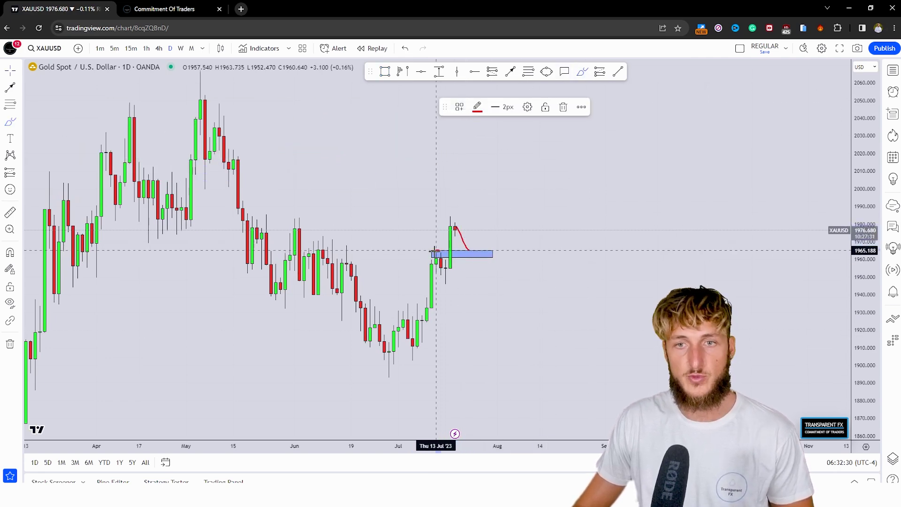
pyautogui.moveTo(469, 255); pyautogui.dragTo(484, 169)
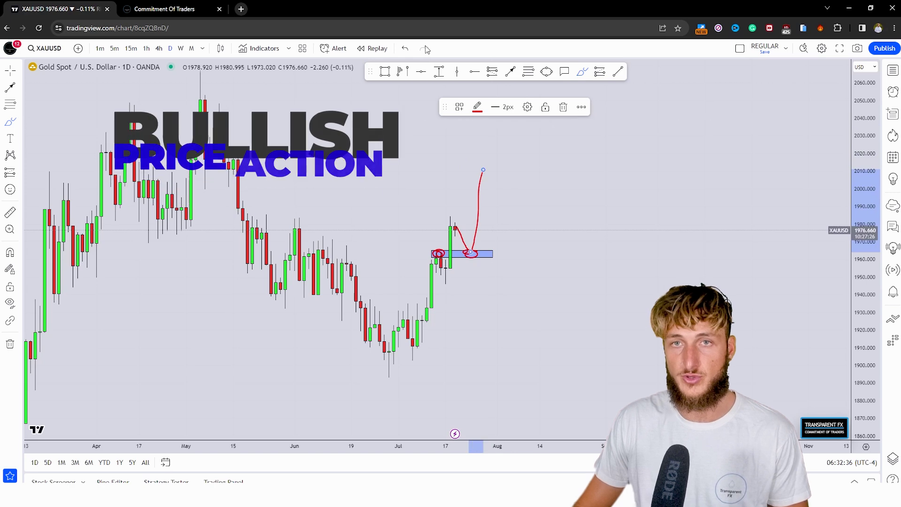
pyautogui.click(407, 49)
pyautogui.moveTo(446, 282)
pyautogui.mouseDown()
pyautogui.moveTo(447, 224)
pyautogui.moveTo(464, 250)
pyautogui.mouseUp()
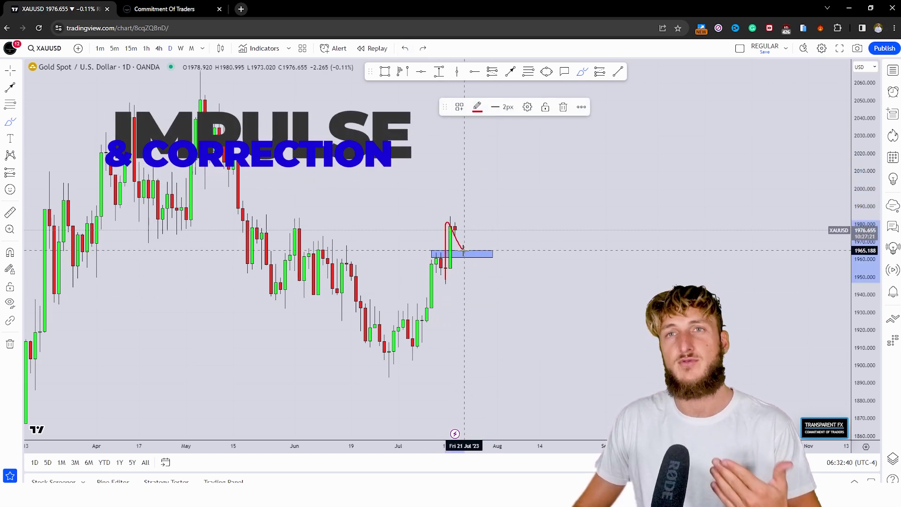
pyautogui.click(563, 107)
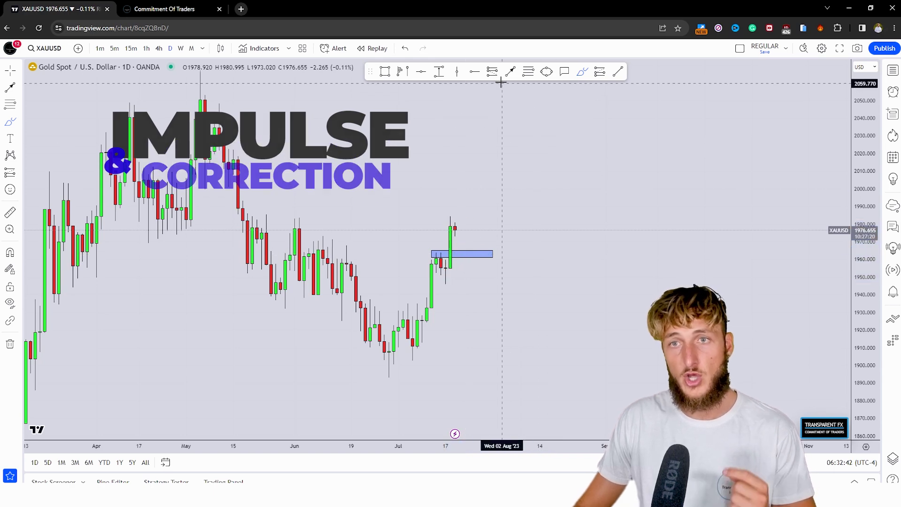
# Draw a Fibonacci retracement from the mid-July swing low at 1945.684 to the high at 1984.425.
pyautogui.click(443, 283)
pyautogui.click(460, 217)
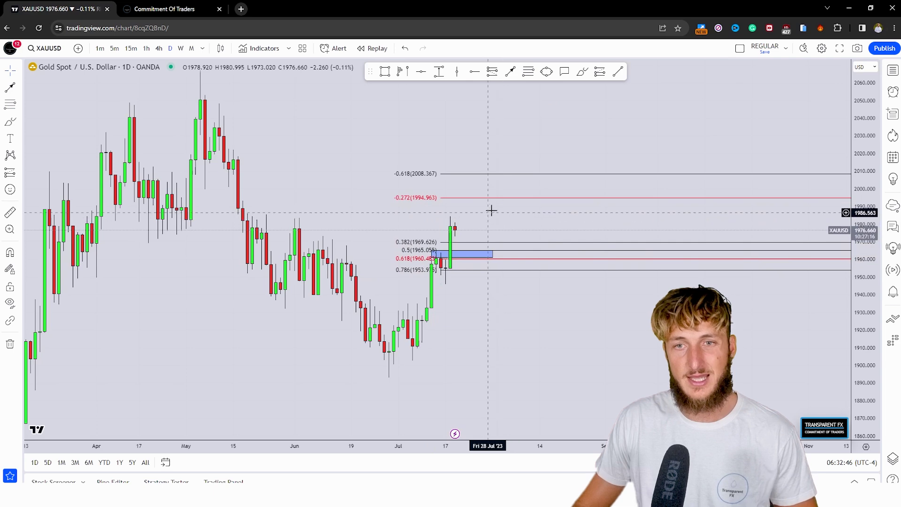
# Mark the 0.5–0.618 area on the blue zone with an ellipse and delete the Fibonacci retracement.
pyautogui.click(547, 71)
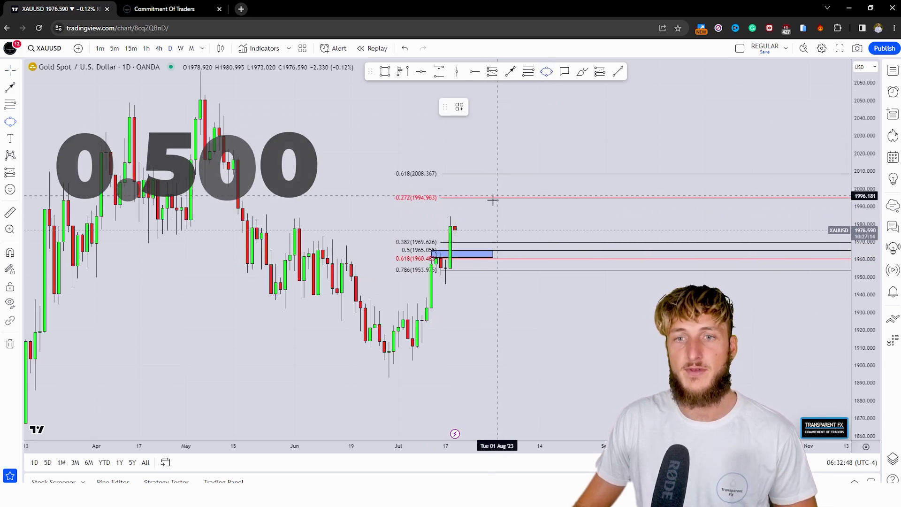
pyautogui.click(484, 276)
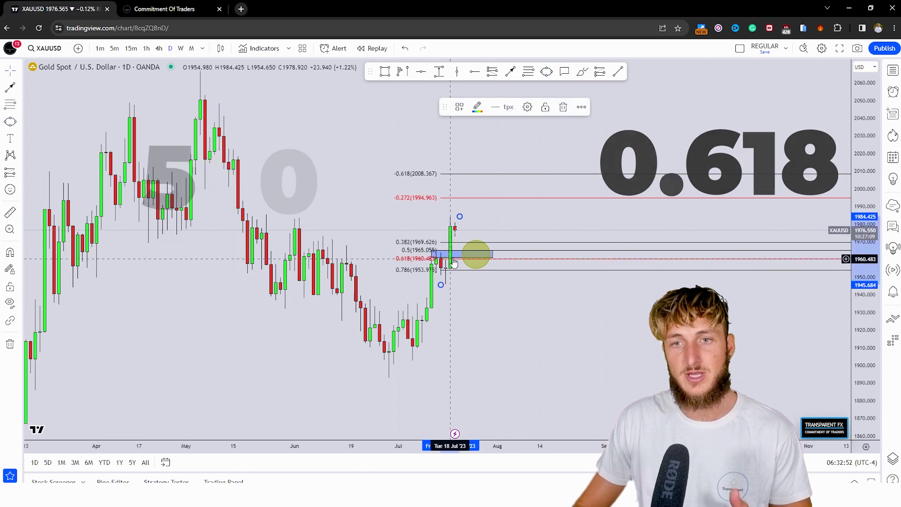
pyautogui.click(564, 107)
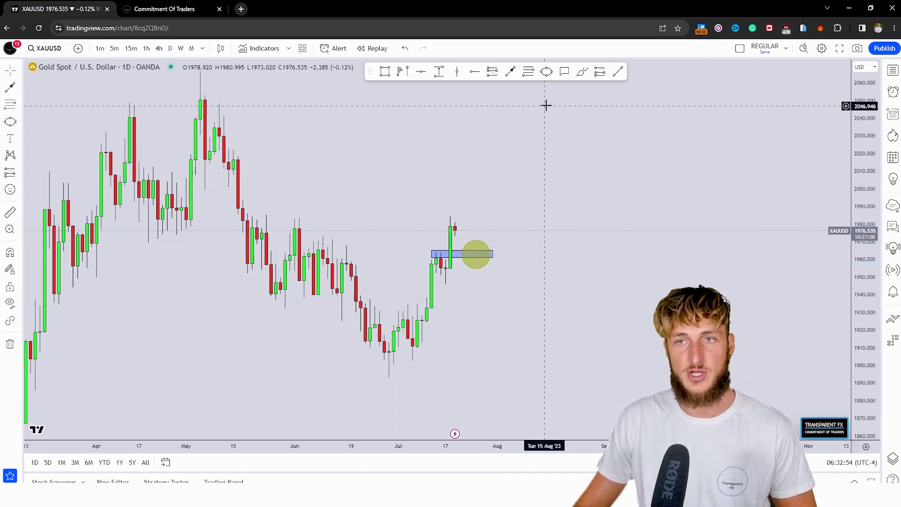
# Draw an arrow from the latest daily candle down to the upper edge of the blue zone.
pyautogui.click(511, 72)
pyautogui.click(454, 229)
pyautogui.click(465, 251)
pyautogui.click(458, 86)
# Draw a second arrow from the blue zone up to about 2004 and shift the first arrow slightly later in time.
pyautogui.click(511, 72)
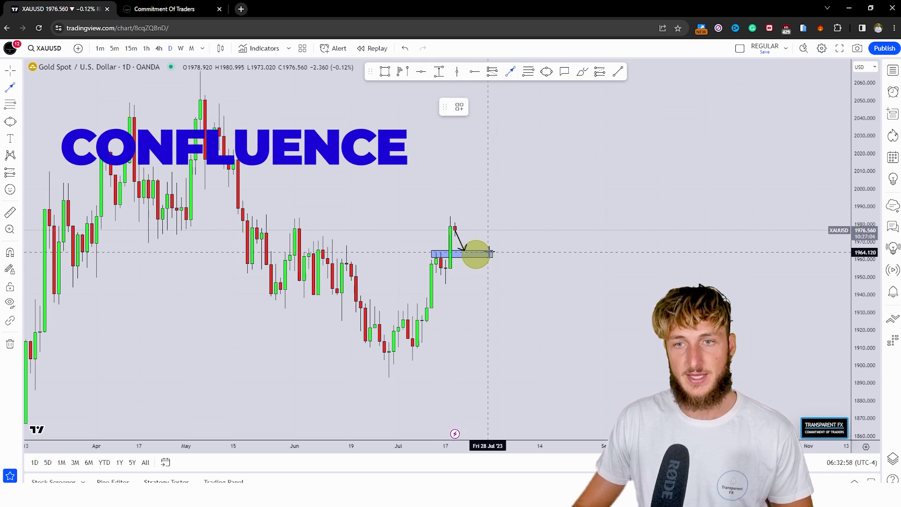
pyautogui.click(488, 252)
pyautogui.click(497, 182)
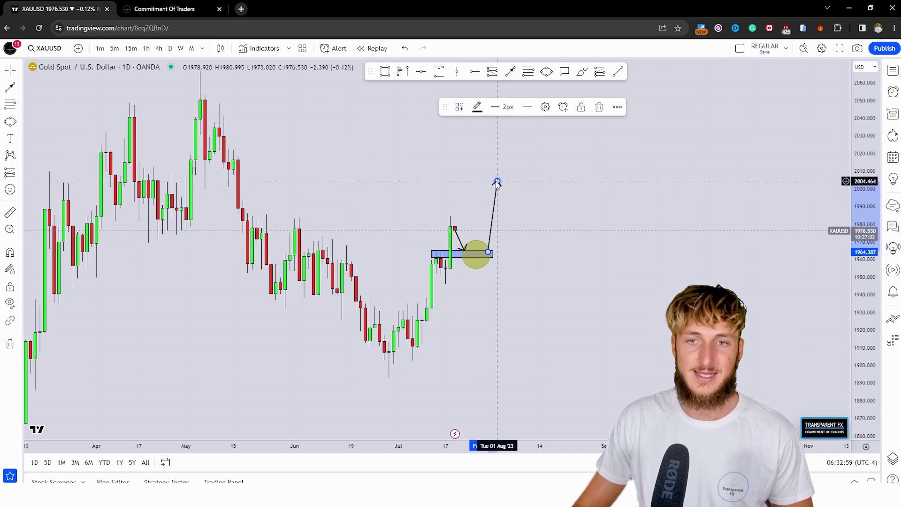
pyautogui.click(462, 237)
# Brush a long bearish path from the upward arrow's tip down in waves to about 1862.
pyautogui.click(583, 71)
pyautogui.moveTo(498, 179); pyautogui.dragTo(603, 431)
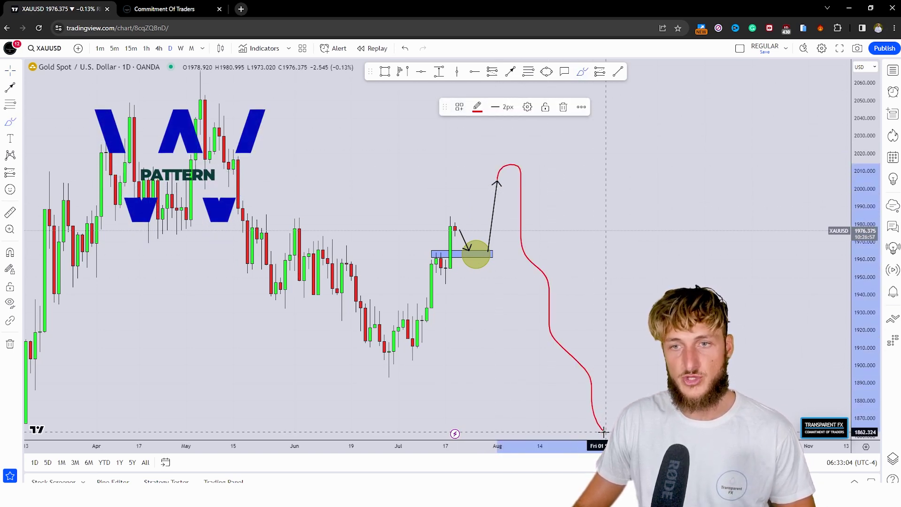
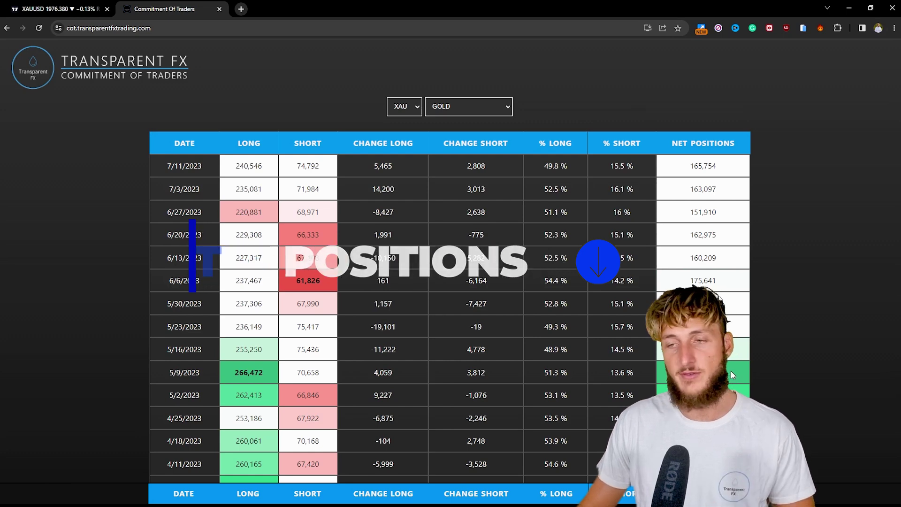
# Compare the gold net positions for 7/11/2023 and 7/3/2023 in the Commitment of Traders table by highlighting them.
pyautogui.moveTo(689, 166); pyautogui.dragTo(726, 167)
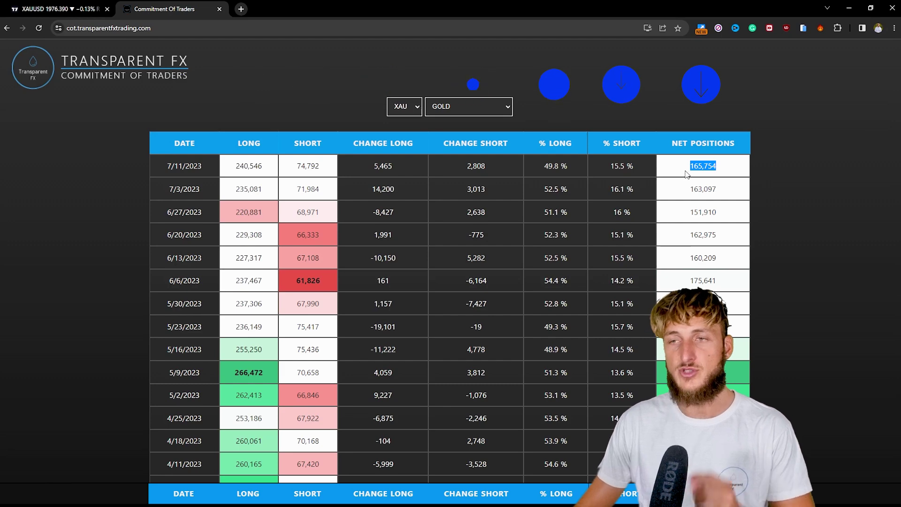
pyautogui.moveTo(686, 189); pyautogui.dragTo(727, 194)
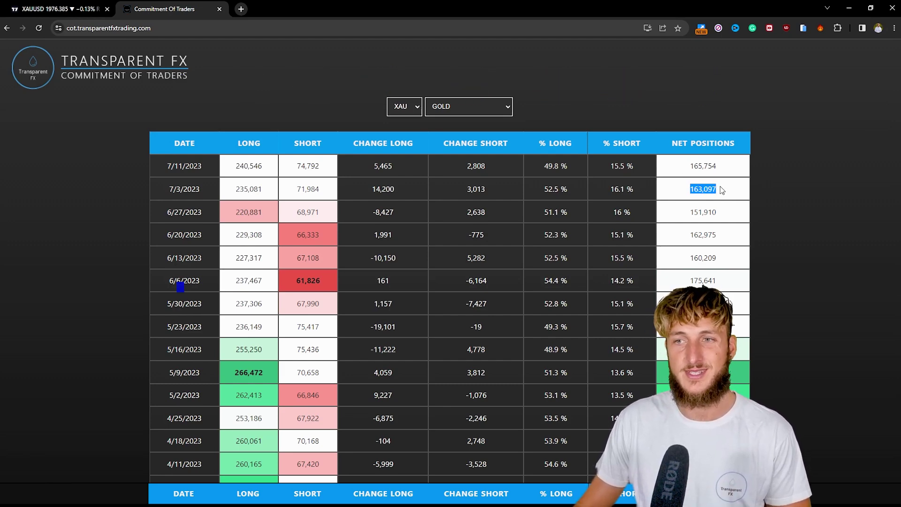
pyautogui.moveTo(688, 166); pyautogui.dragTo(723, 172)
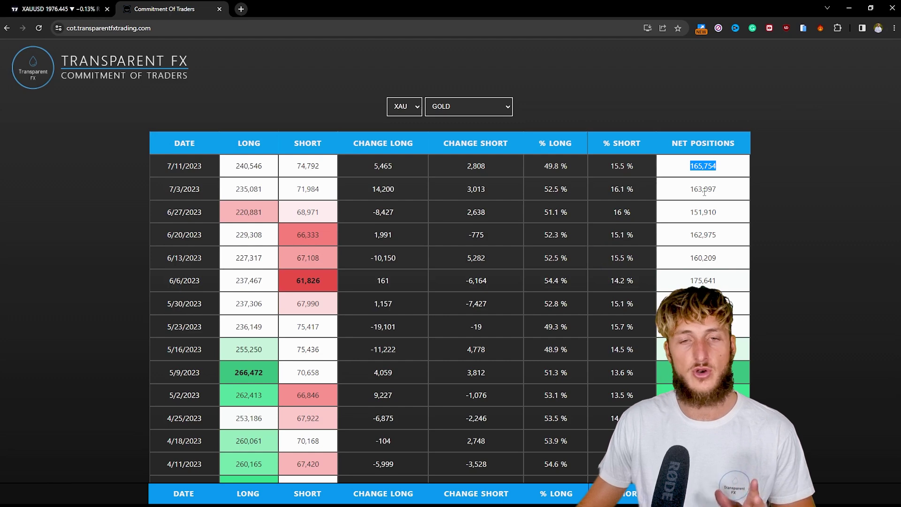
# Return to the chart, brush a path from the latest candle through the blue zone up to about 2013 and down to about 1876, and undo it.
pyautogui.click(72, 10)
pyautogui.moveTo(461, 242)
pyautogui.mouseDown()
pyautogui.moveTo(467, 249)
pyautogui.moveTo(504, 185)
pyautogui.moveTo(525, 202)
pyautogui.moveTo(578, 408)
pyautogui.mouseUp()
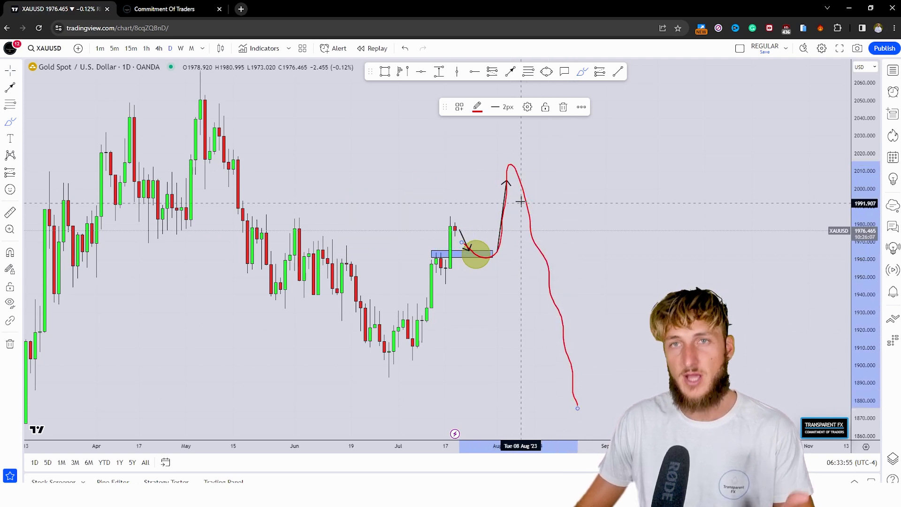
pyautogui.hotkey('ctrl', 'z')
# Extend the blue zone slightly later in time and widen the yellow circle over it.
pyautogui.moveTo(493, 253); pyautogui.dragTo(507, 261)
pyautogui.click(491, 267)
pyautogui.click(491, 266)
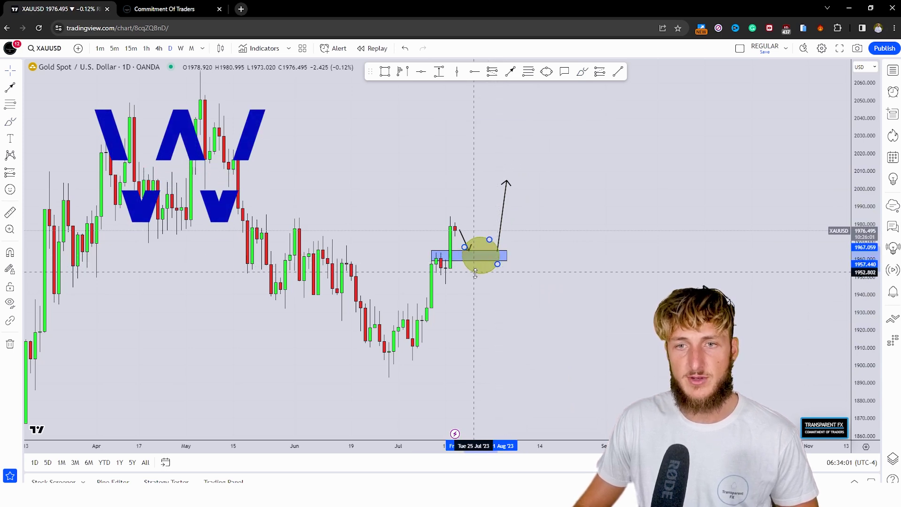
pyautogui.click(494, 176)
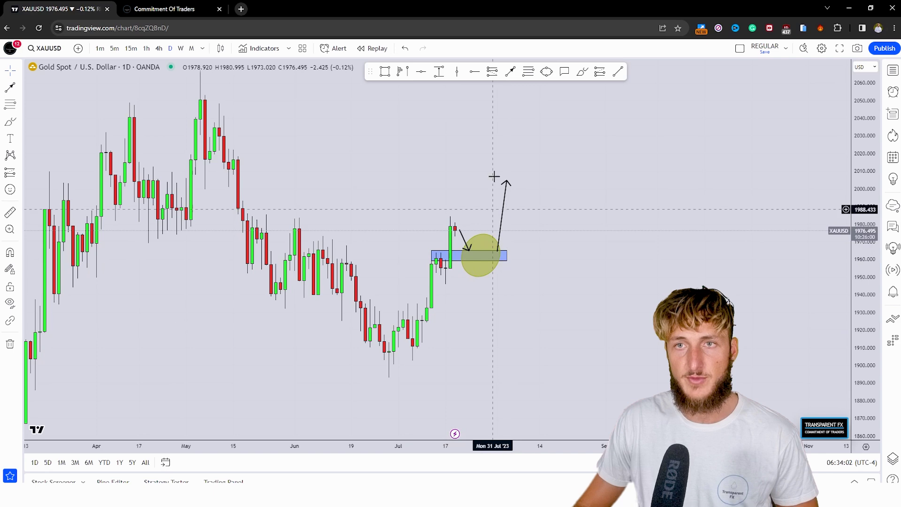
# Try brushing a rising path from above the blue zone to beyond the upward arrow's tip, and undo it.
pyautogui.click(583, 71)
pyautogui.moveTo(500, 221)
pyautogui.mouseDown()
pyautogui.moveTo(509, 185)
pyautogui.moveTo(557, 115)
pyautogui.mouseUp()
pyautogui.hotkey('ctrl', 'z')
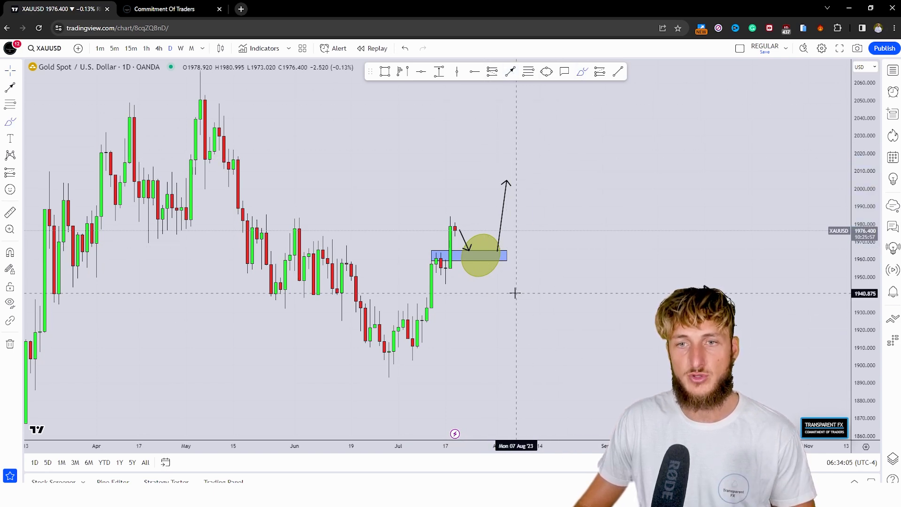
# Review the marked retest zone on the chart and gold's latest figures in the Commitment of Traders table.
pyautogui.click(480, 262)
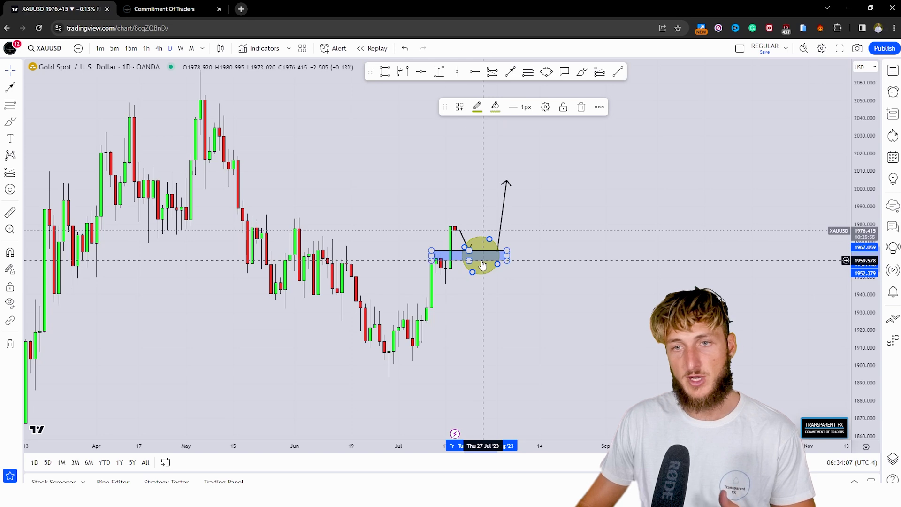
pyautogui.moveTo(535, 303); pyautogui.dragTo(513, 312)
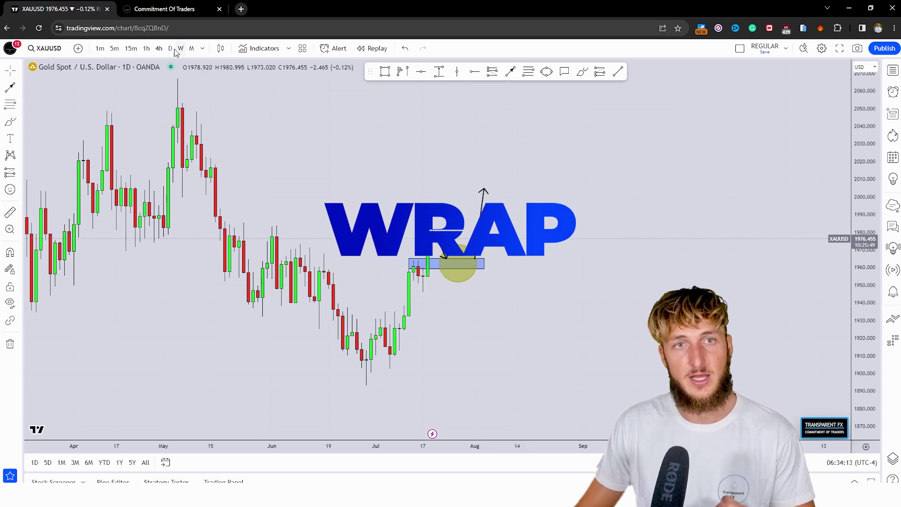
pyautogui.click(167, 11)
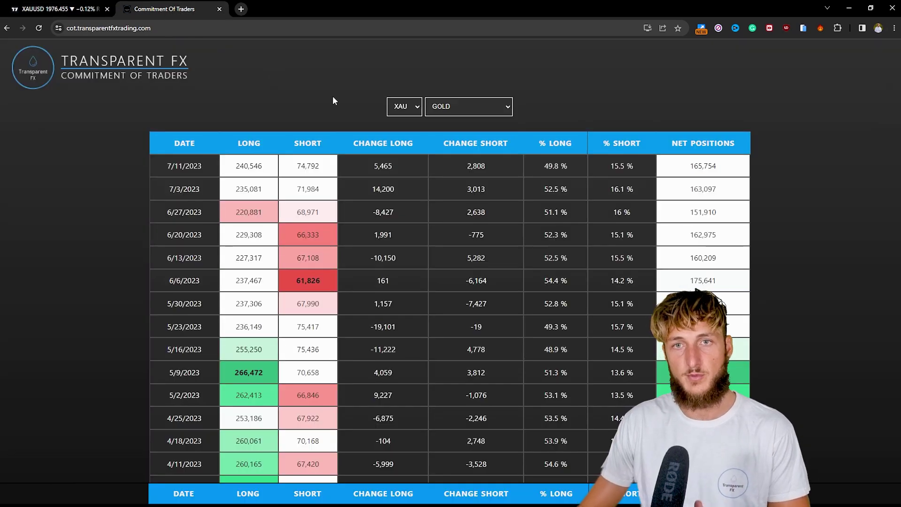
# Return to the chart and brush a short red wavy line inside the yellow circle on the blue zone.
pyautogui.click(75, 5)
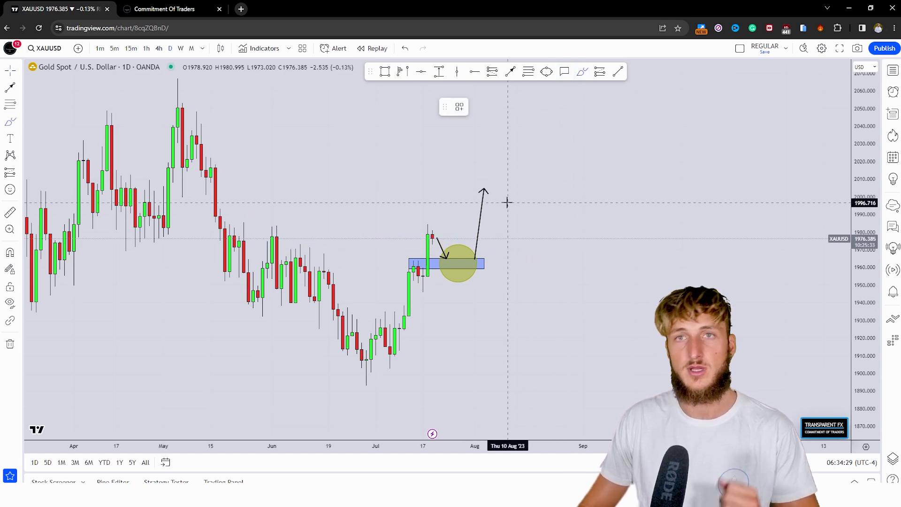
pyautogui.moveTo(446, 258); pyautogui.dragTo(451, 272)
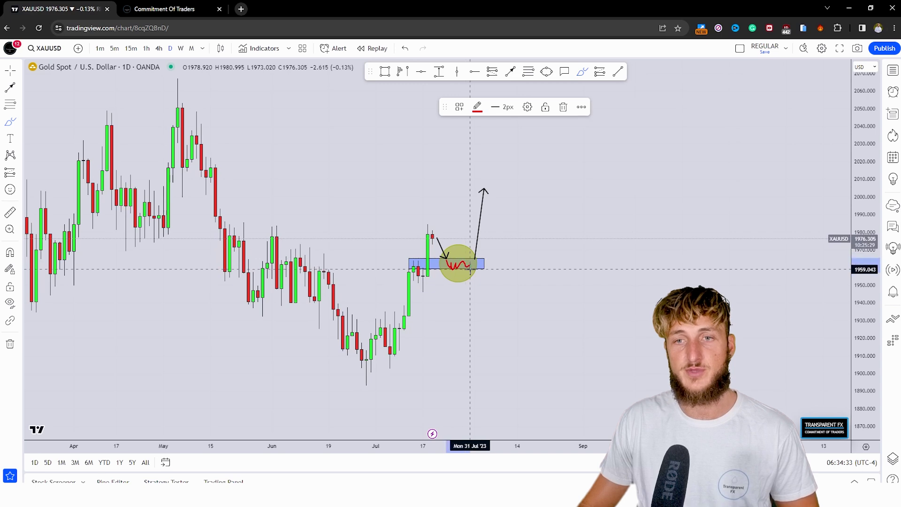
pyautogui.click(501, 244)
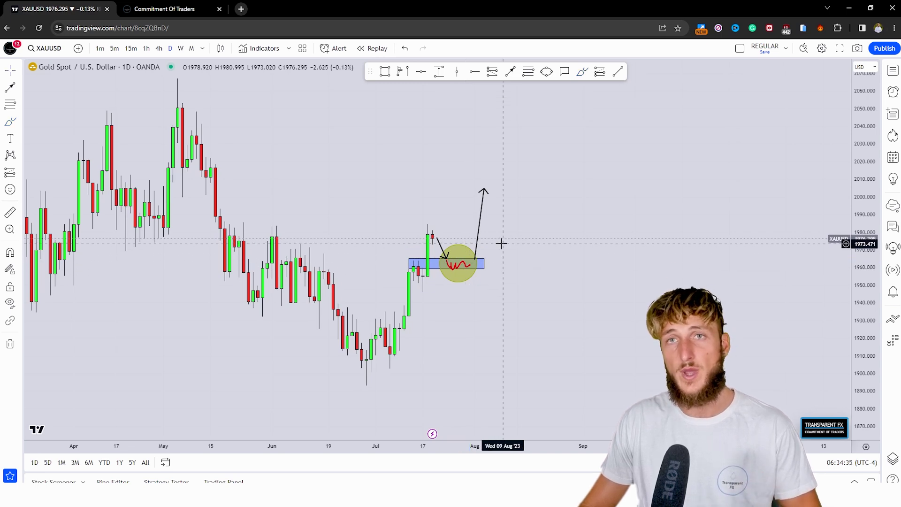
pyautogui.click(461, 272)
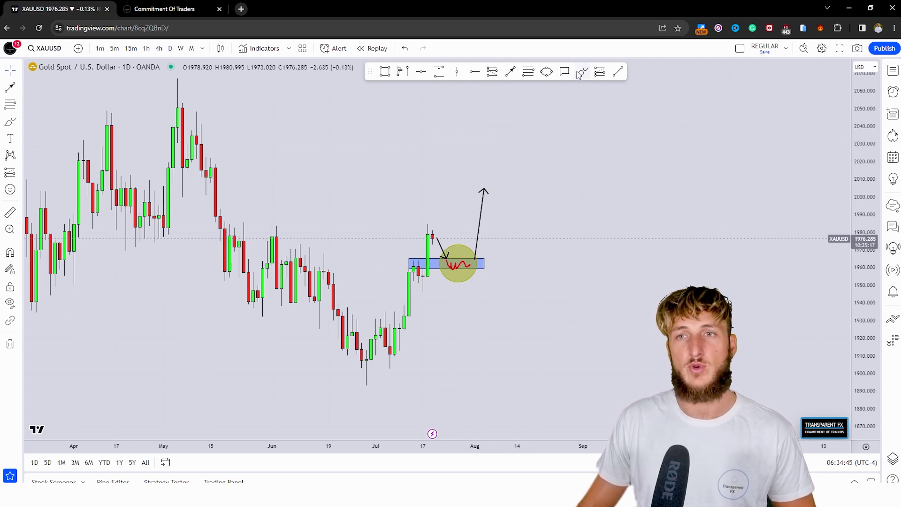
# Brush two temporary rising paths alongside the upward arrow, one reaching about 2004, and delete each.
pyautogui.moveTo(465, 264); pyautogui.dragTo(475, 190)
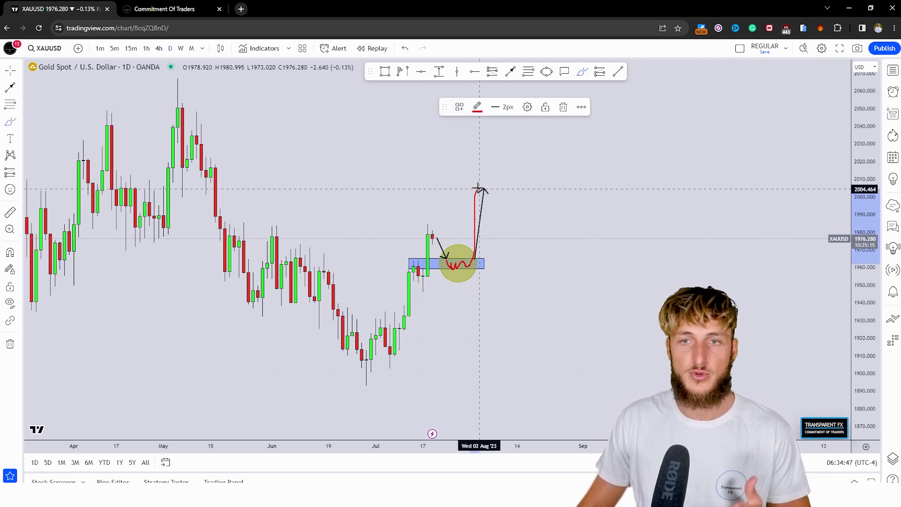
pyautogui.click(563, 107)
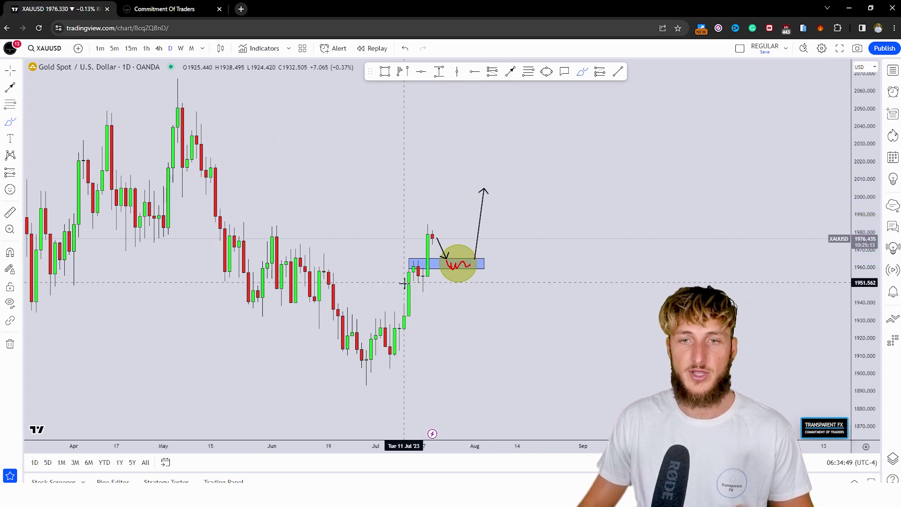
pyautogui.moveTo(418, 292)
pyautogui.mouseDown()
pyautogui.moveTo(429, 224)
pyautogui.moveTo(458, 266)
pyautogui.moveTo(491, 166)
pyautogui.mouseUp()
pyautogui.click(564, 107)
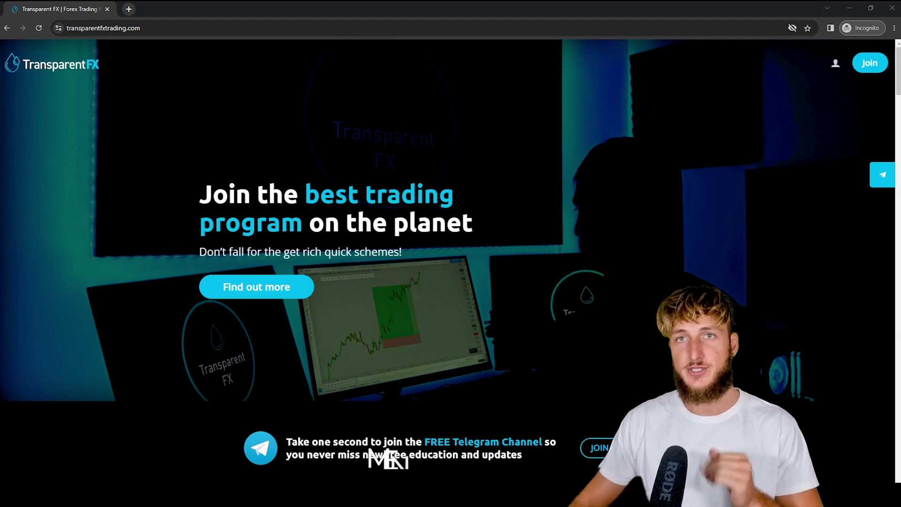
# Examine the lesson topics, private mentoring, VIP Market Breakdowns, COT Data Software and Trading Station Software described on transparentfxtrading.com.
pyautogui.moveTo(140, 28); pyautogui.dragTo(87, 30)
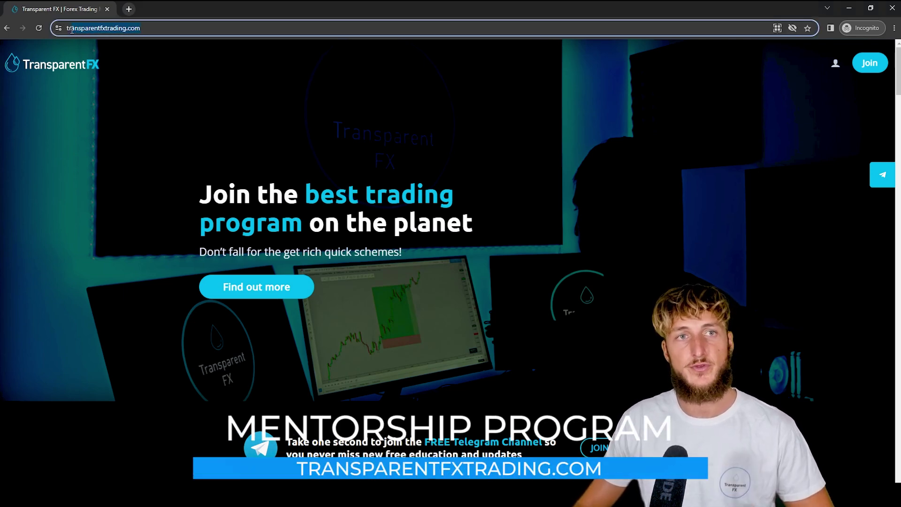
pyautogui.click(265, 127)
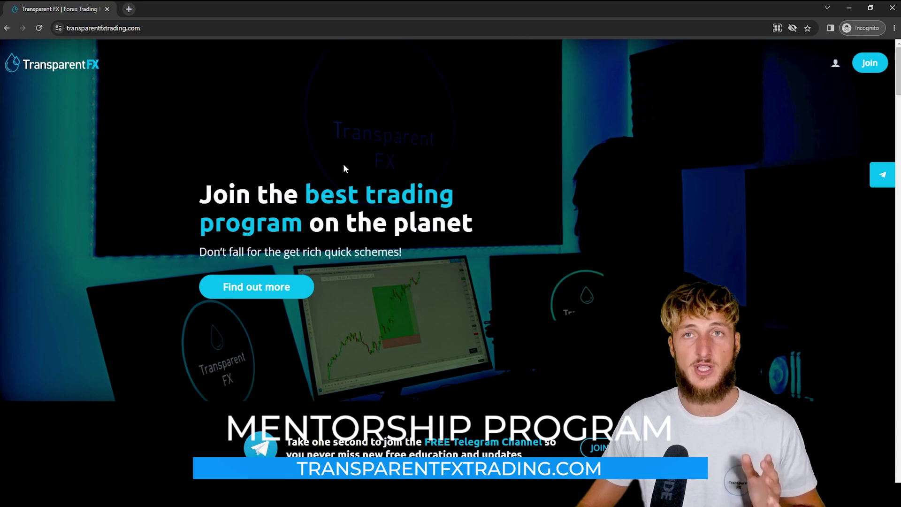
pyautogui.scroll(-9, 343, 168)
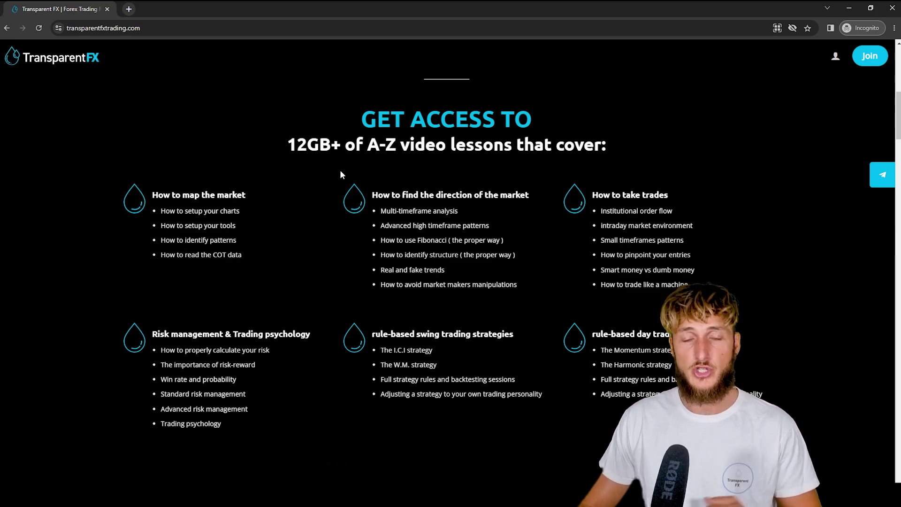
pyautogui.scroll(-8, 341, 174)
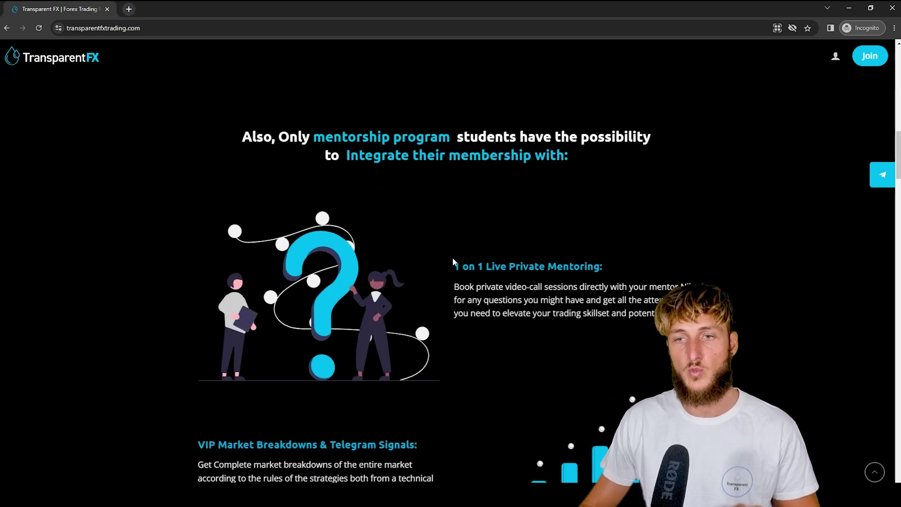
pyautogui.scroll(-5, 576, 262)
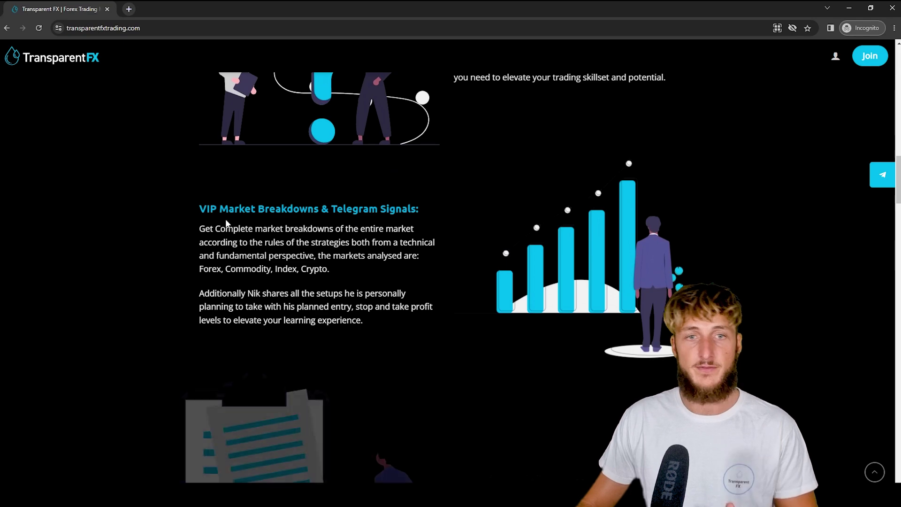
pyautogui.scroll(-4, 428, 218)
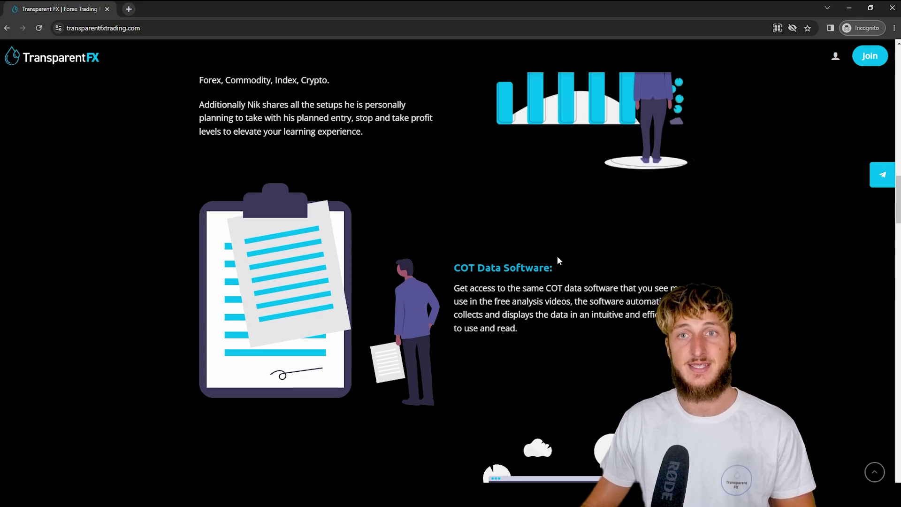
pyautogui.scroll(-5, 557, 258)
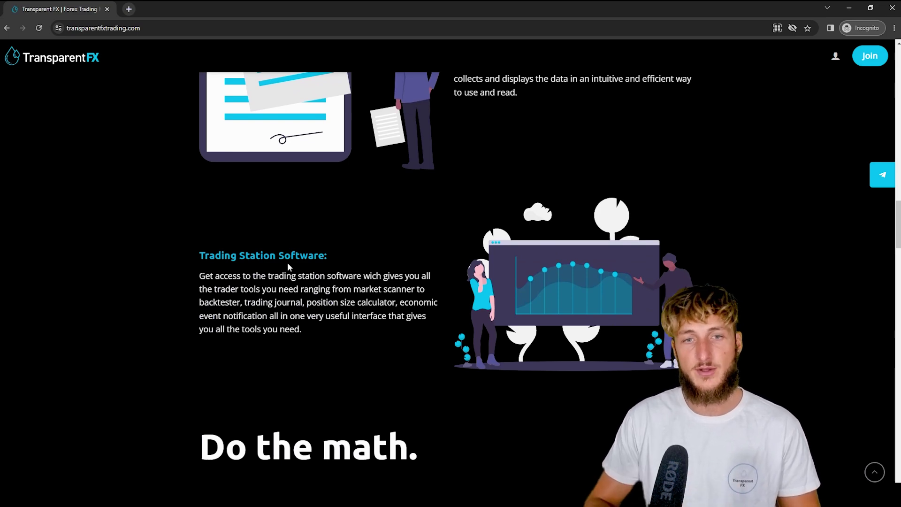
# Read through the site's student statistics and the Mentorship Program's Special Promotion, down to the Join Now offer.
pyautogui.scroll(-4, 331, 175)
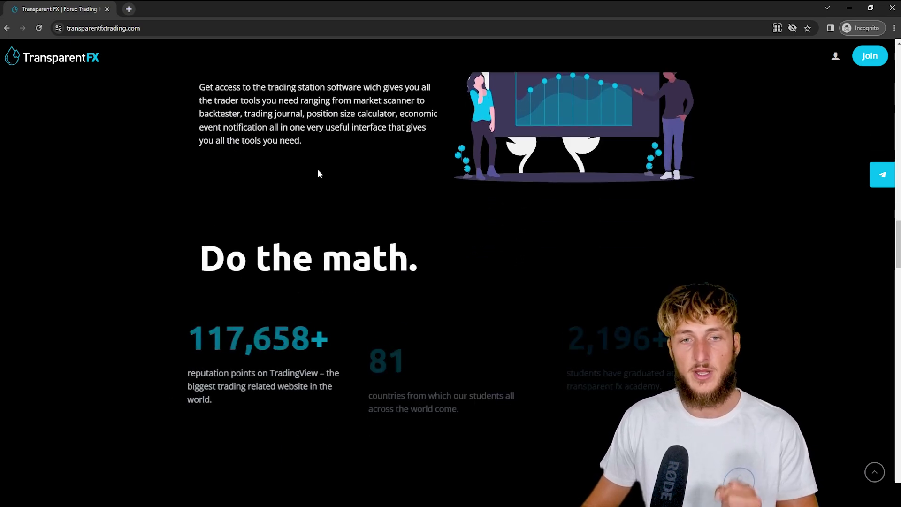
pyautogui.scroll(-9, 317, 169)
pyautogui.scroll(-5, 317, 168)
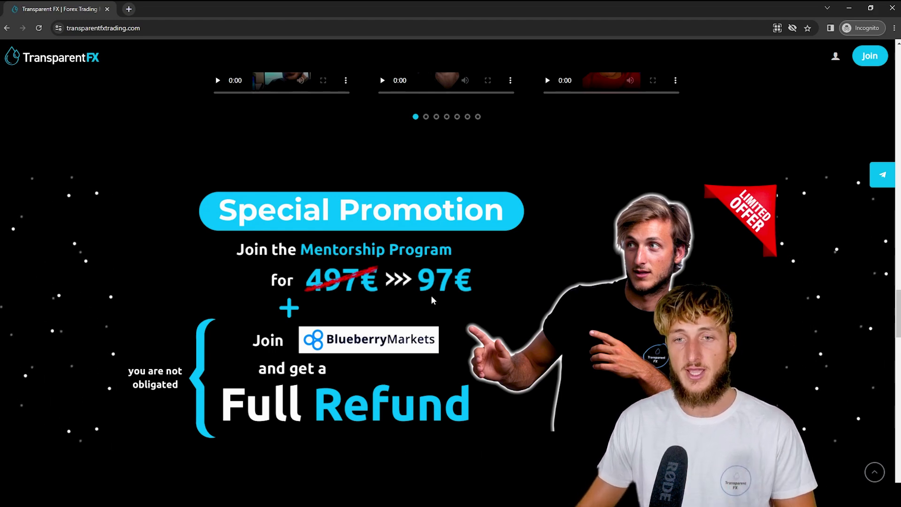
pyautogui.scroll(-7, 433, 300)
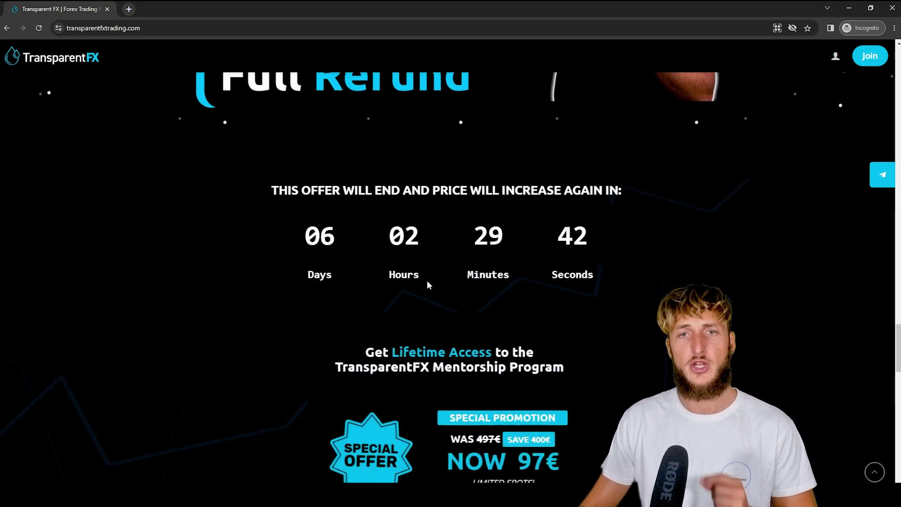
pyautogui.scroll(-1, 426, 280)
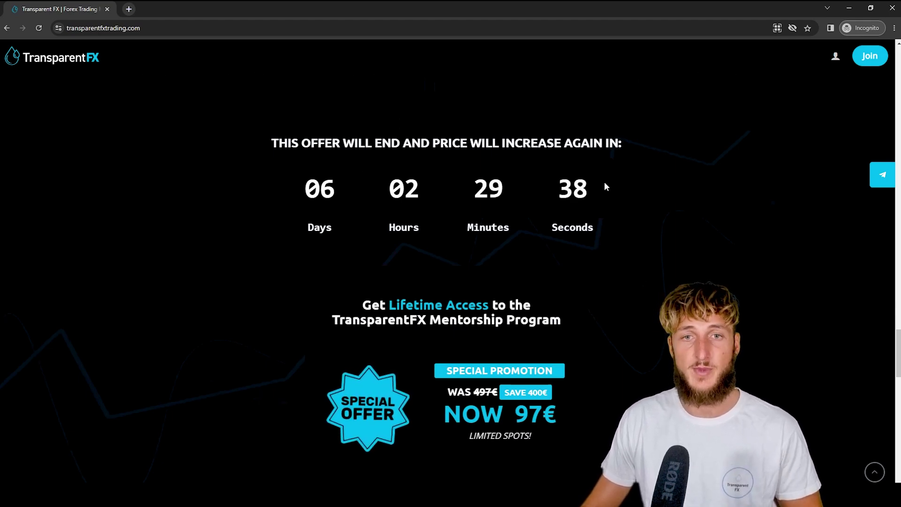
pyautogui.scroll(-2, 573, 262)
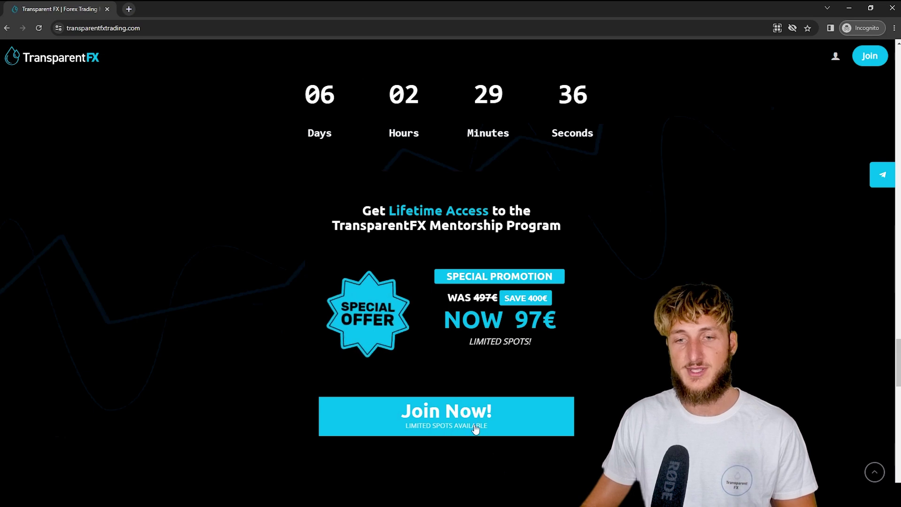